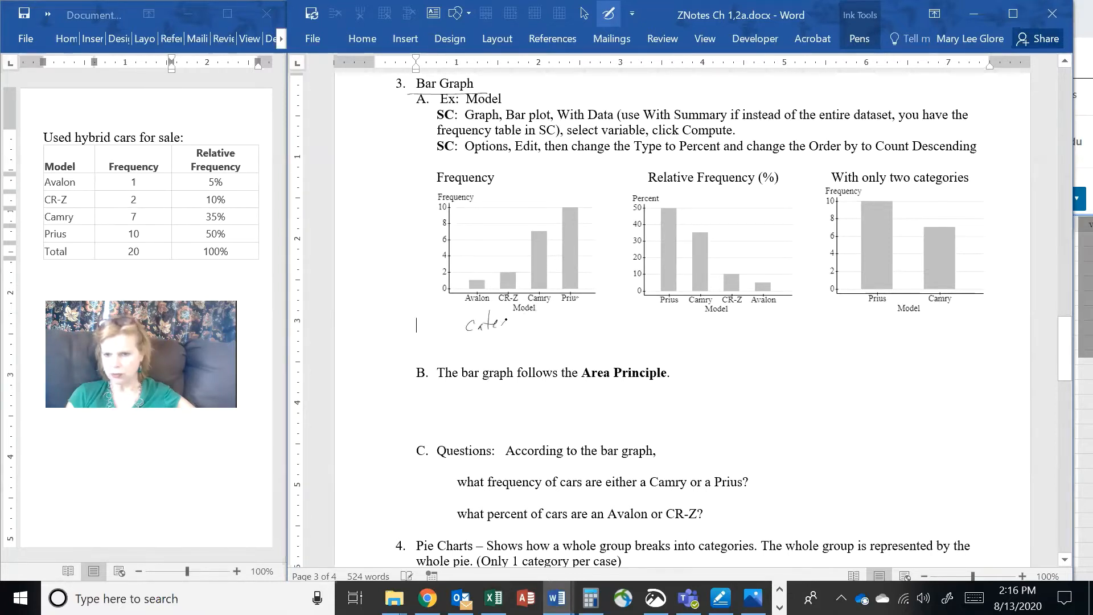
Step: Handwrite "categories" below the Frequency bar graph's horizontal axis and "count or %" beside its vertical axis in the notes
left_click_drag(506, 320, 499, 339)
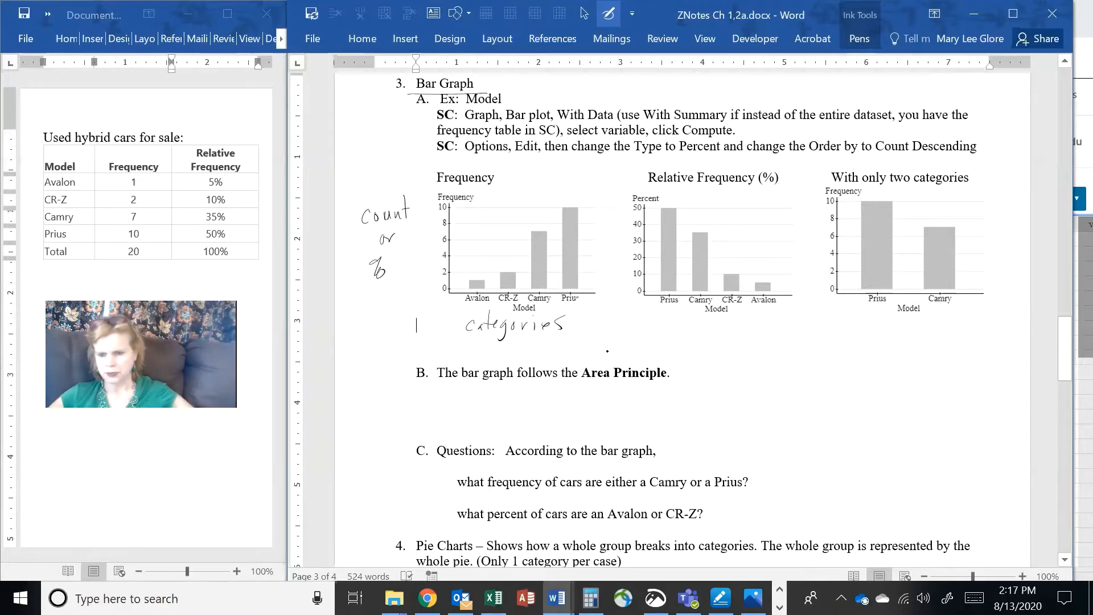
Step: Switch to StatCrunch in Chrome, create a frequency bar plot with data from the Model column, and place it over the data columns
left_click(427, 598)
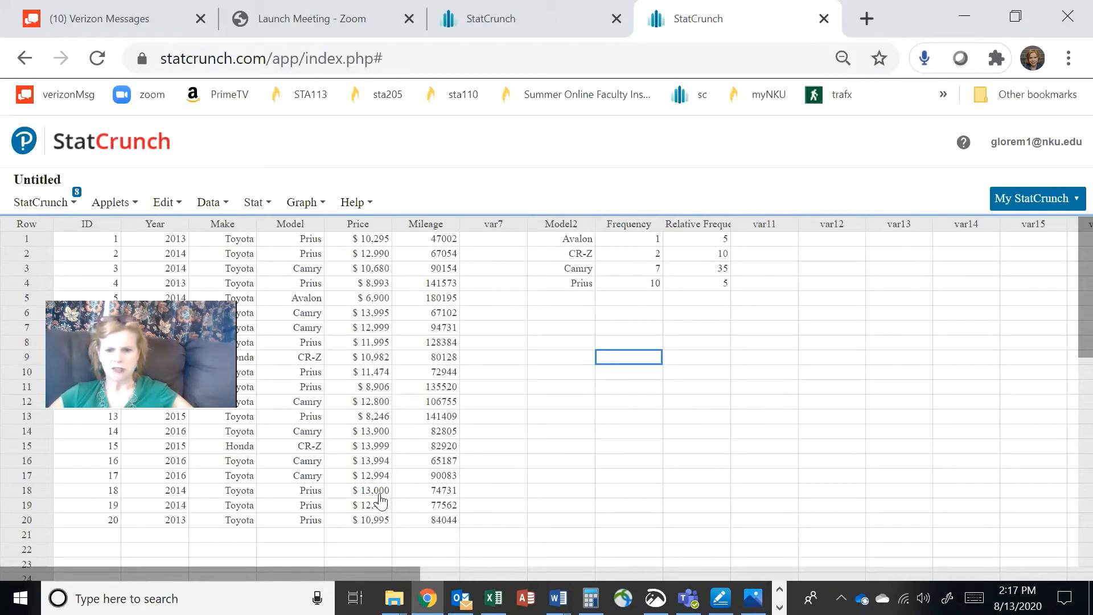
left_click(254, 206)
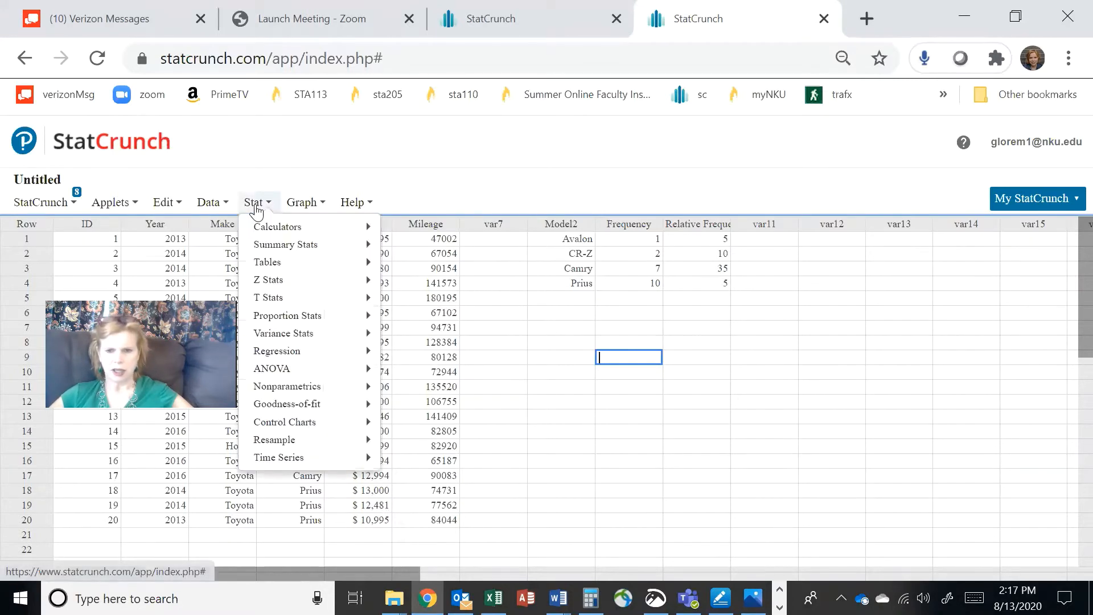
left_click(289, 206)
mouse_move(349, 231)
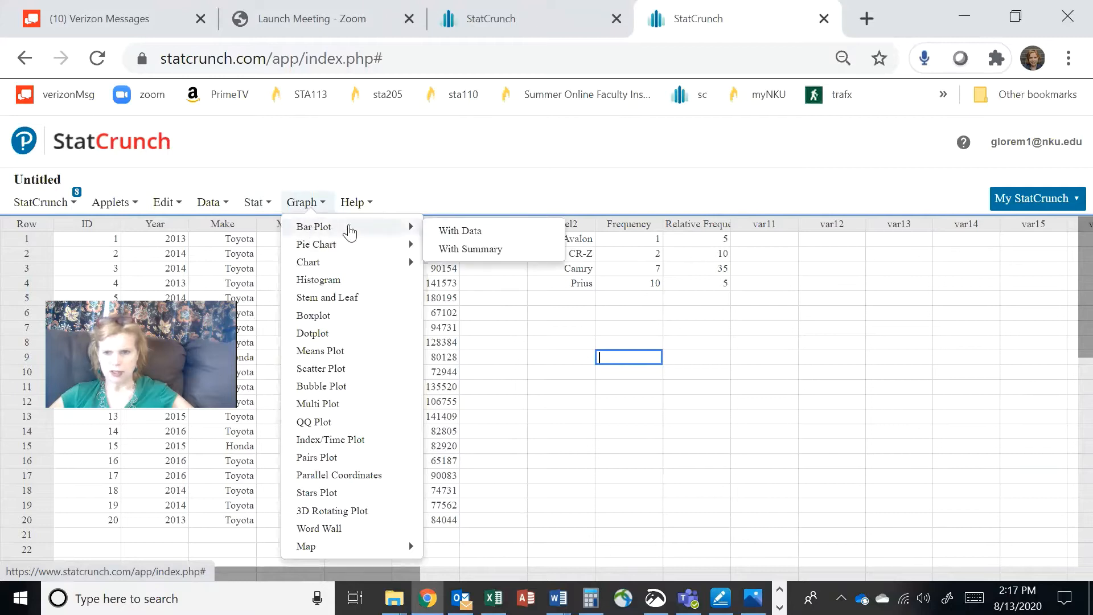
left_click(469, 232)
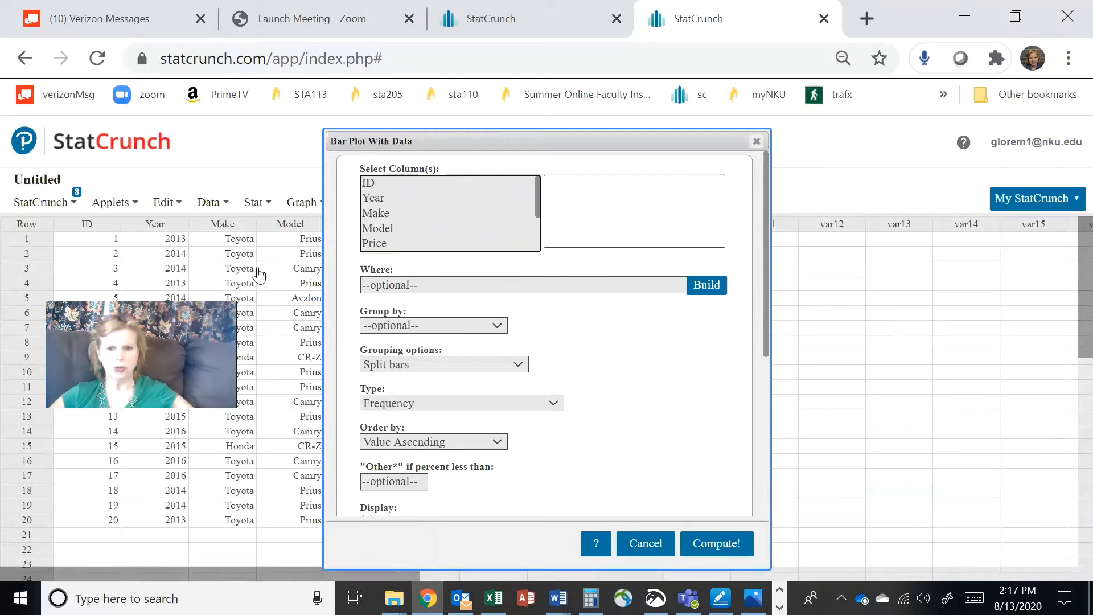
left_click(380, 229)
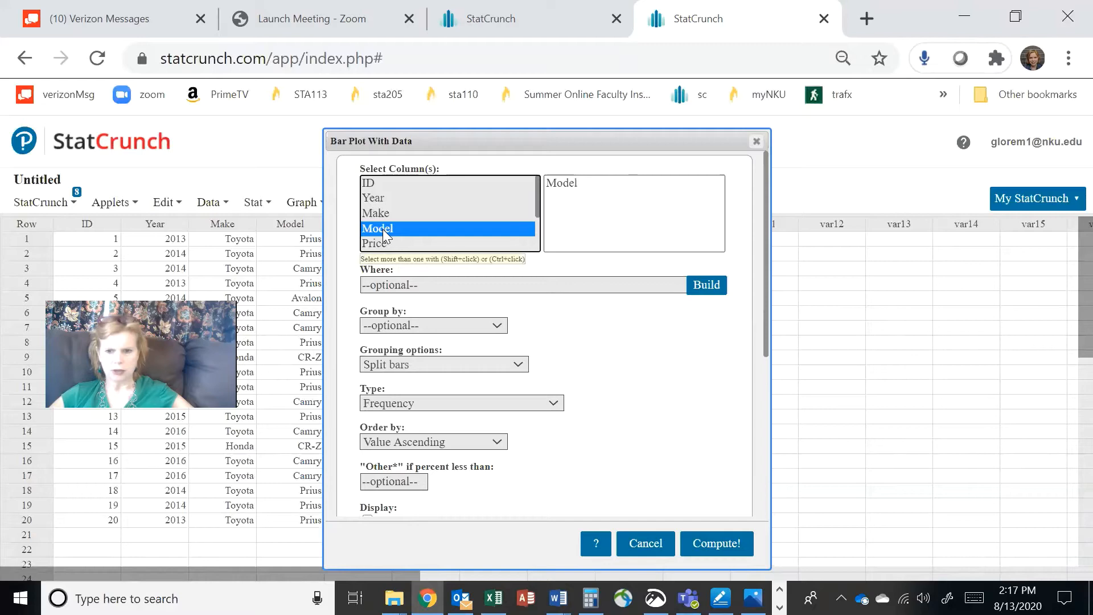
left_click(717, 543)
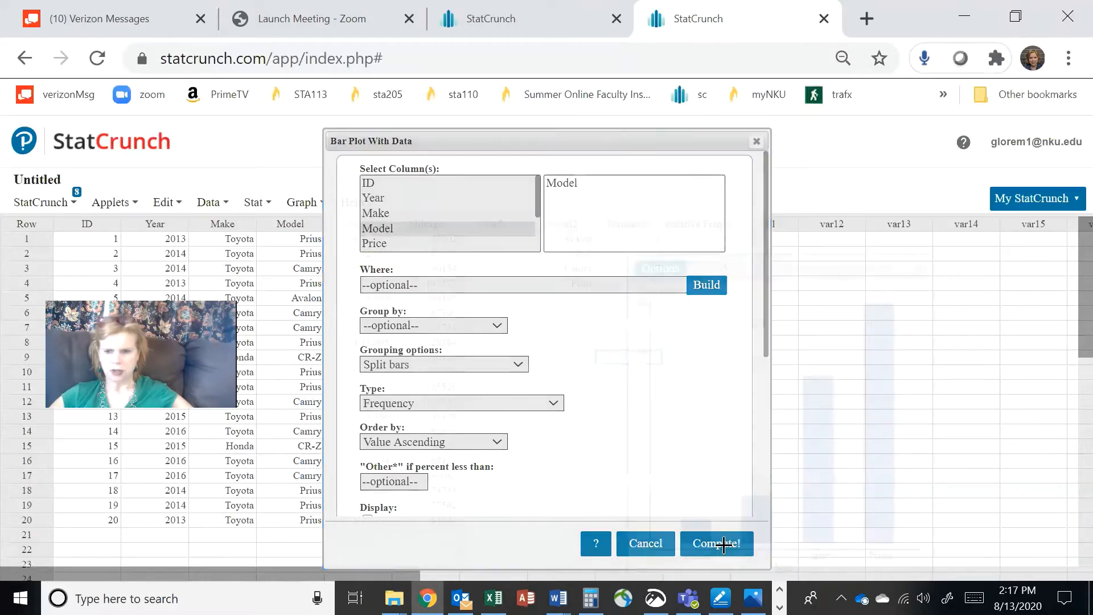
left_click_drag(751, 268, 370, 263)
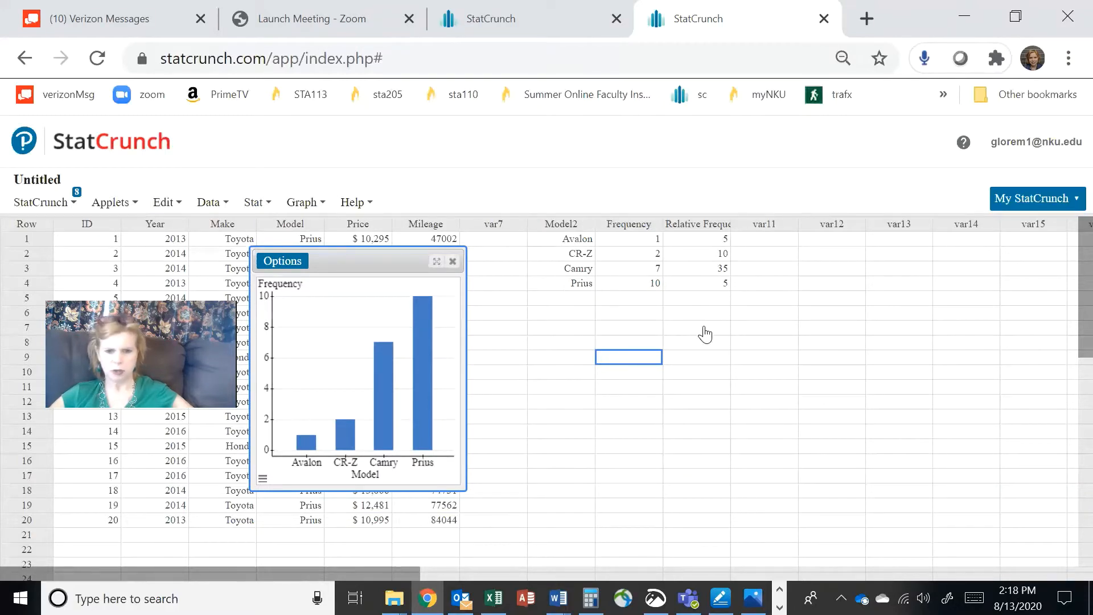
Step: Start a bar plot with summary and set Model2 as the column holding its categories
left_click(303, 202)
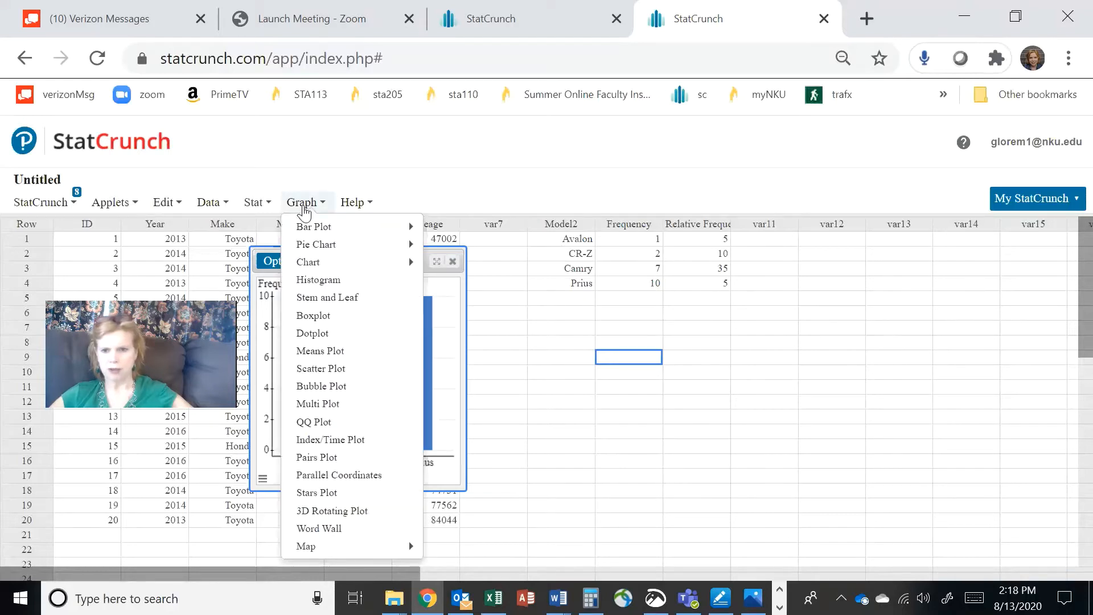
mouse_move(384, 226)
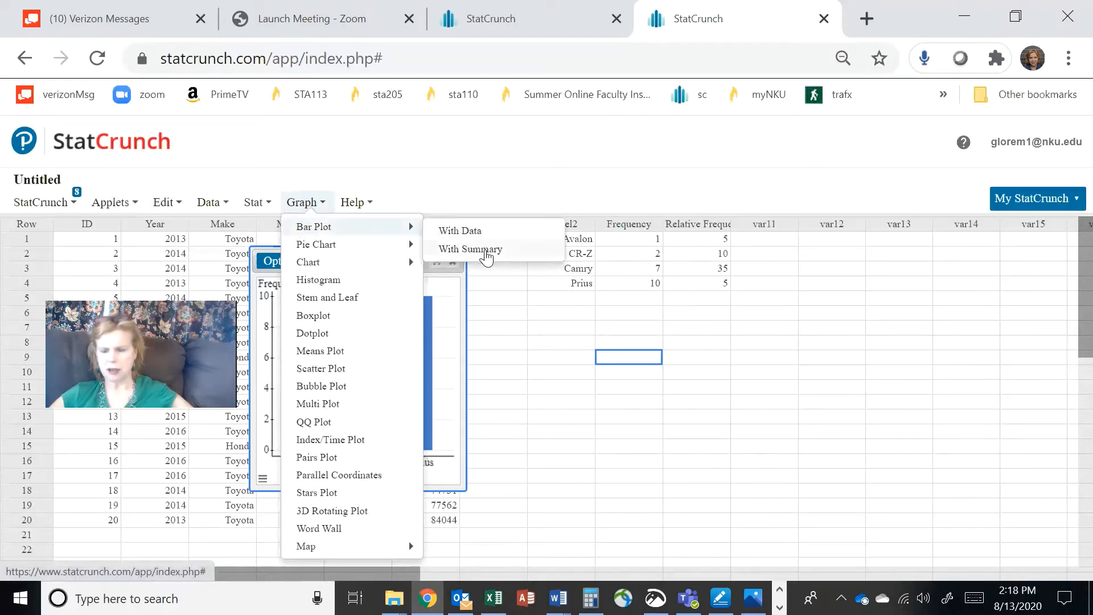
left_click(485, 251)
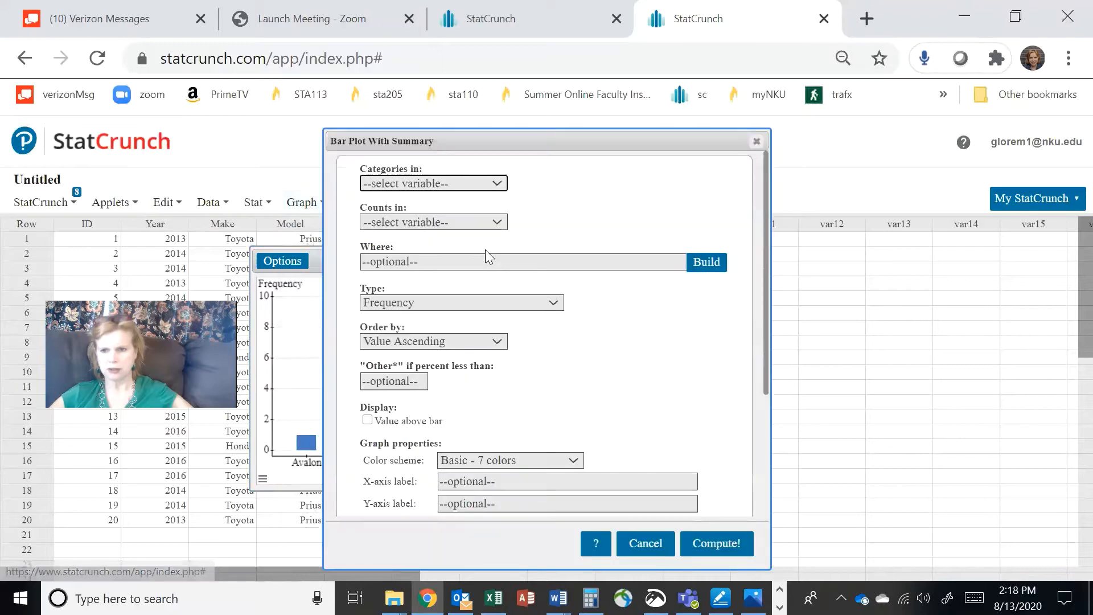
left_click_drag(495, 147, 790, 158)
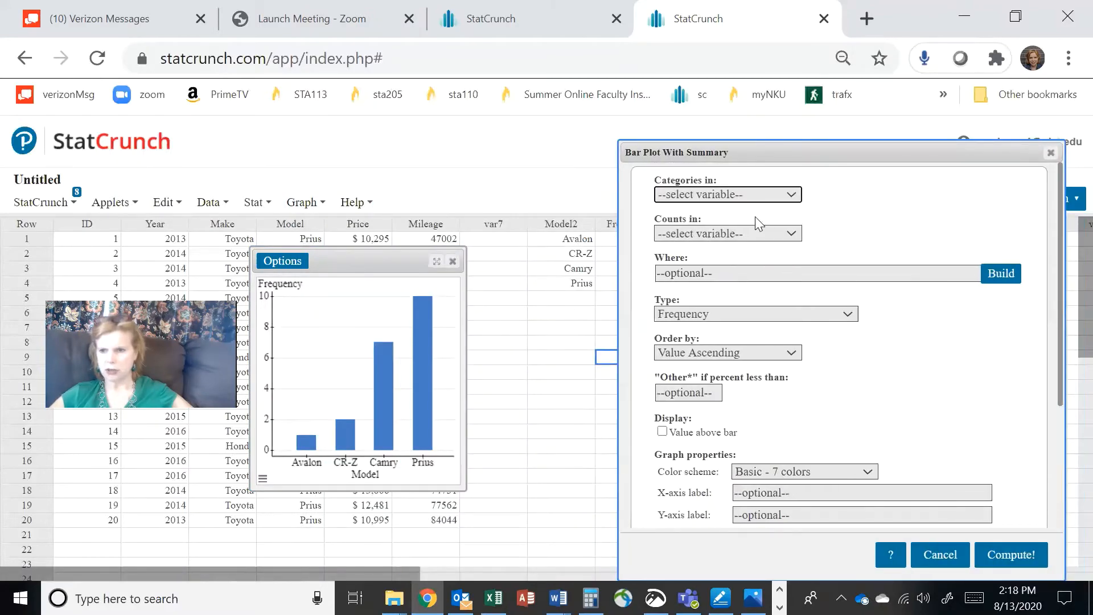
left_click(783, 197)
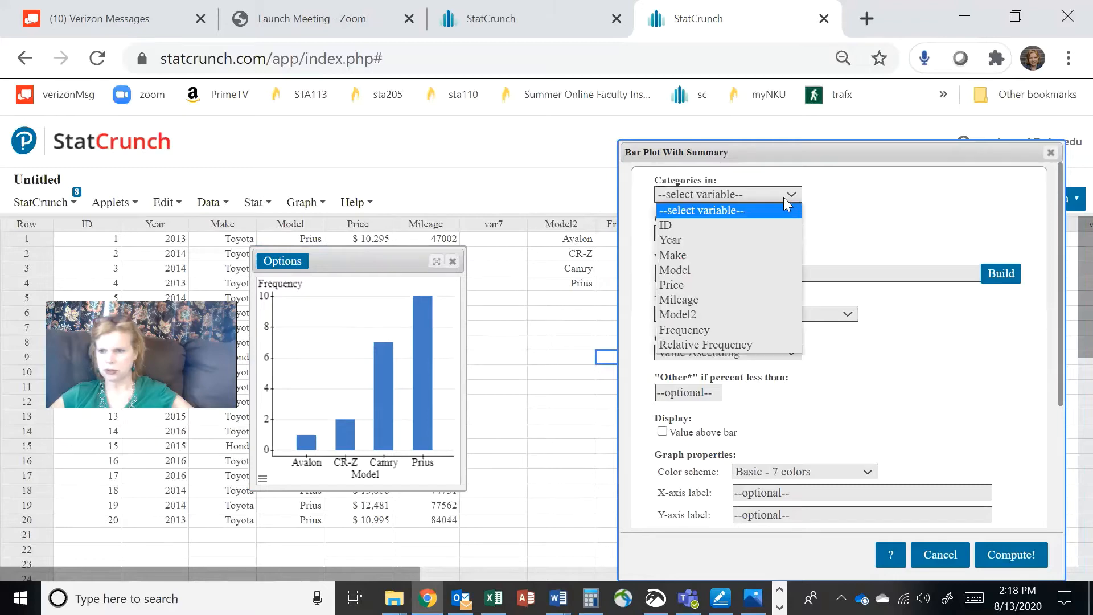
left_click(717, 315)
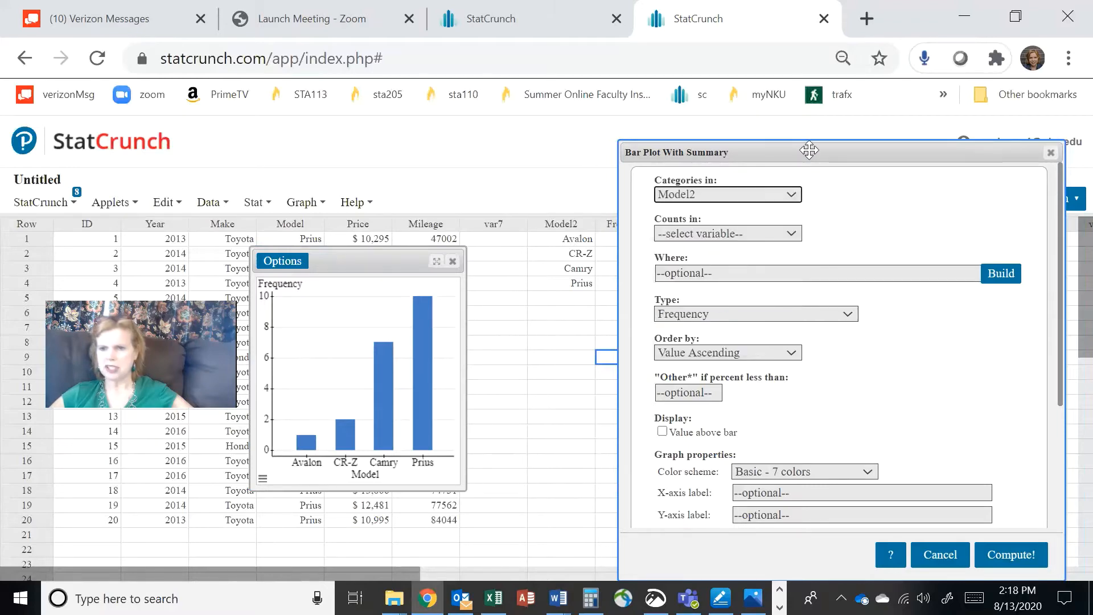
Step: Compute the summary bar plot with Frequency as its counts, and shrink it to sit beside the first plot
left_click_drag(810, 151, 271, 119)
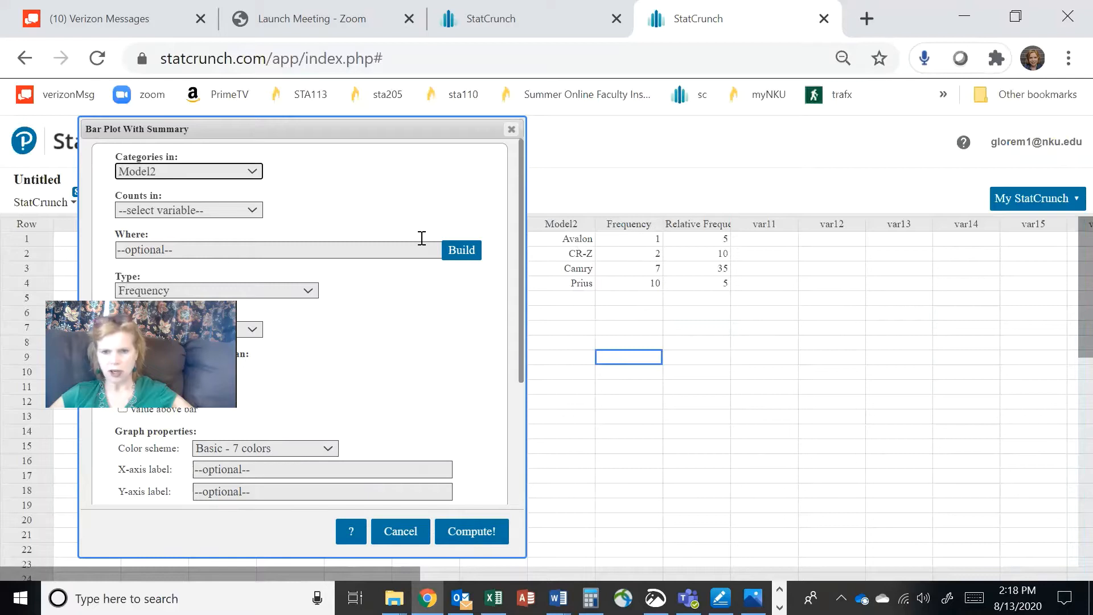
left_click(254, 220)
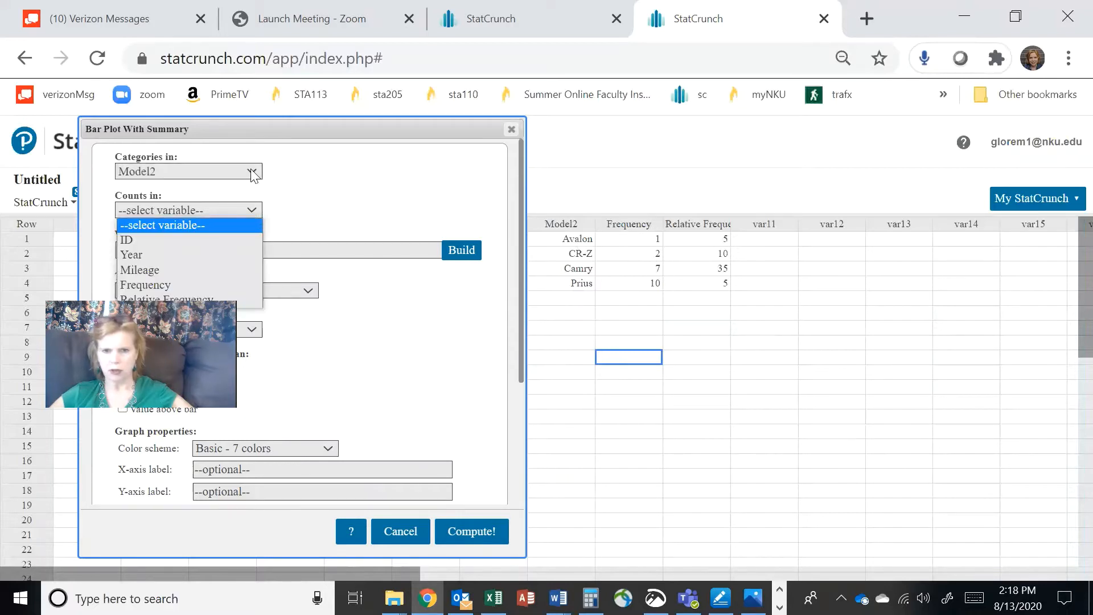
left_click_drag(288, 129, 428, 133)
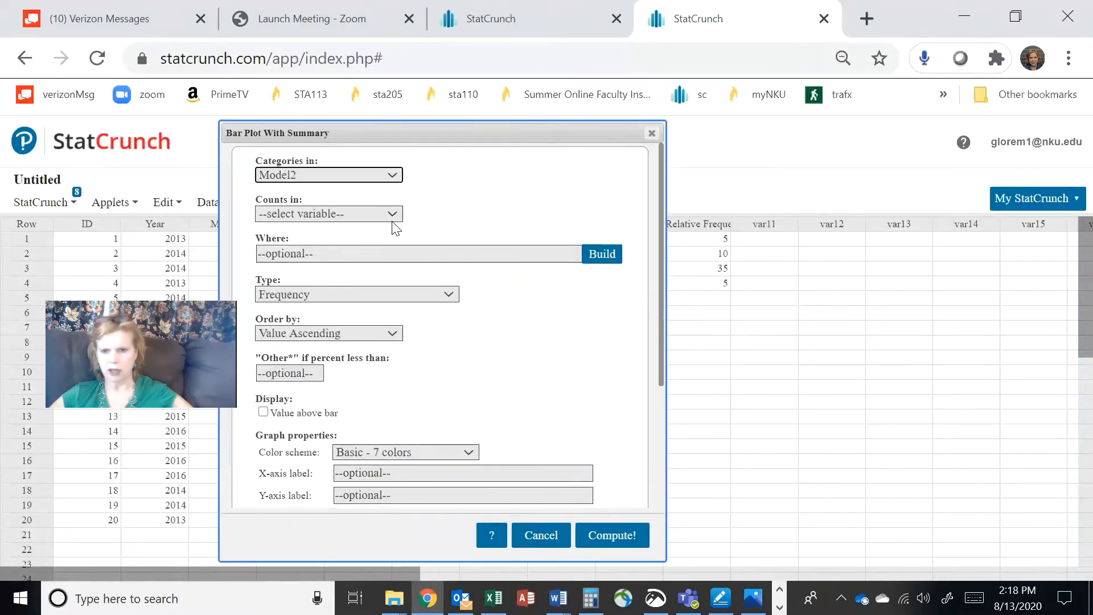
left_click(393, 220)
left_click(343, 289)
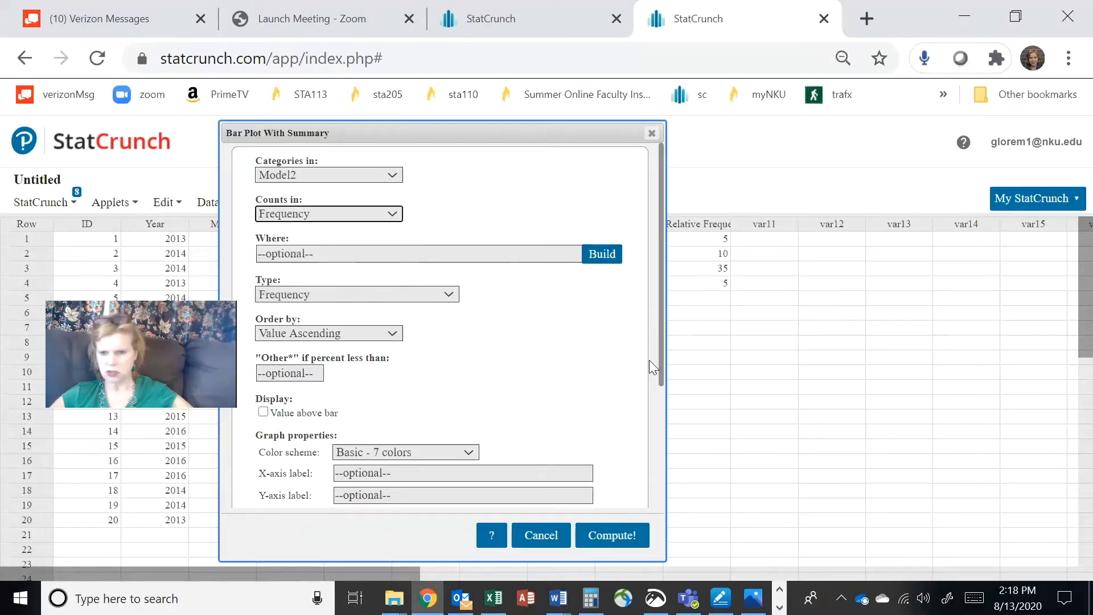
left_click(608, 537)
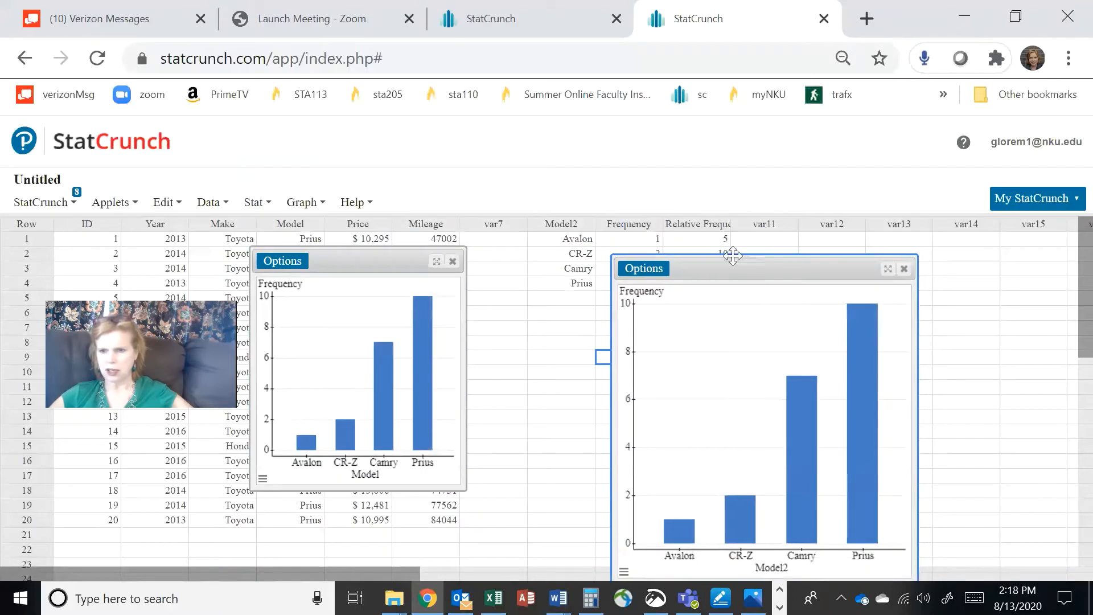
left_click_drag(733, 257, 601, 245)
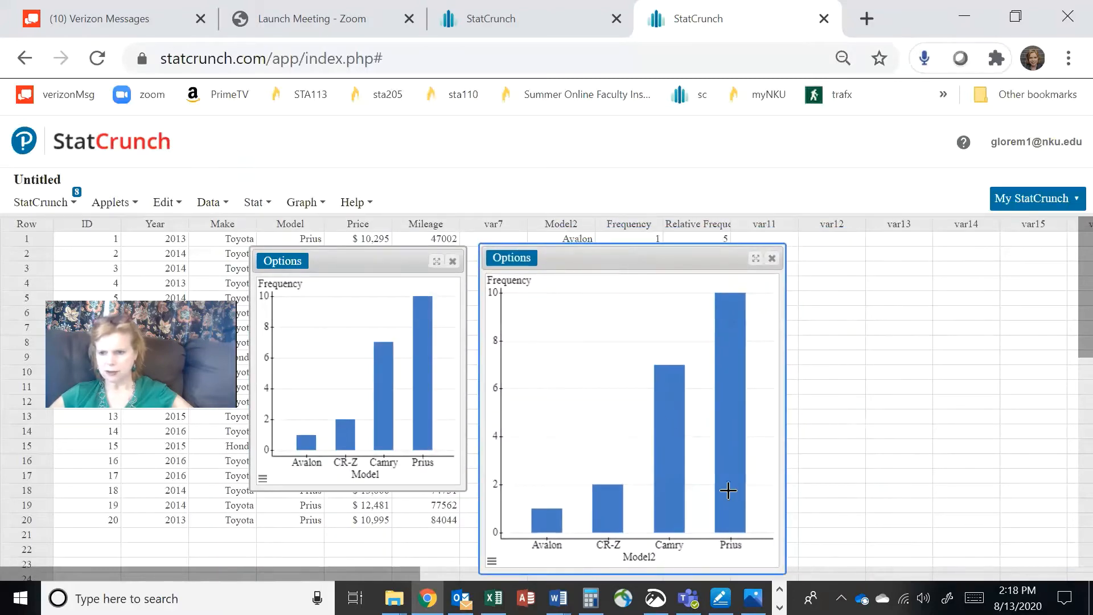
left_click_drag(782, 569, 697, 491)
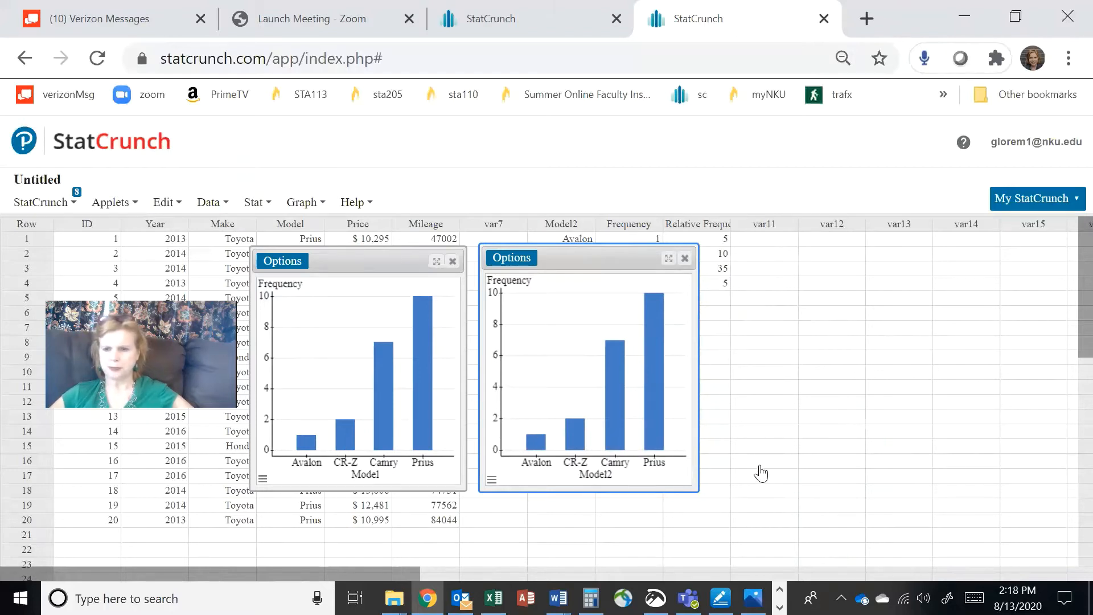
Step: Close the summary bar plot and clear the Model2, Frequency and Relative Frequency columns from the data sheet
left_click(686, 260)
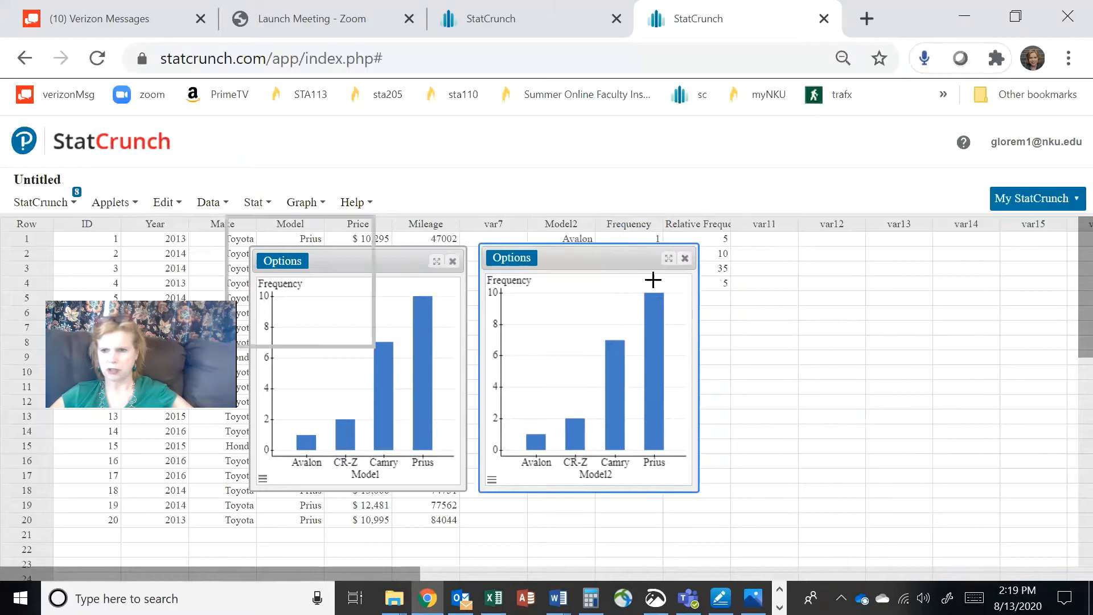
left_click_drag(569, 228, 686, 290)
key("Delete")
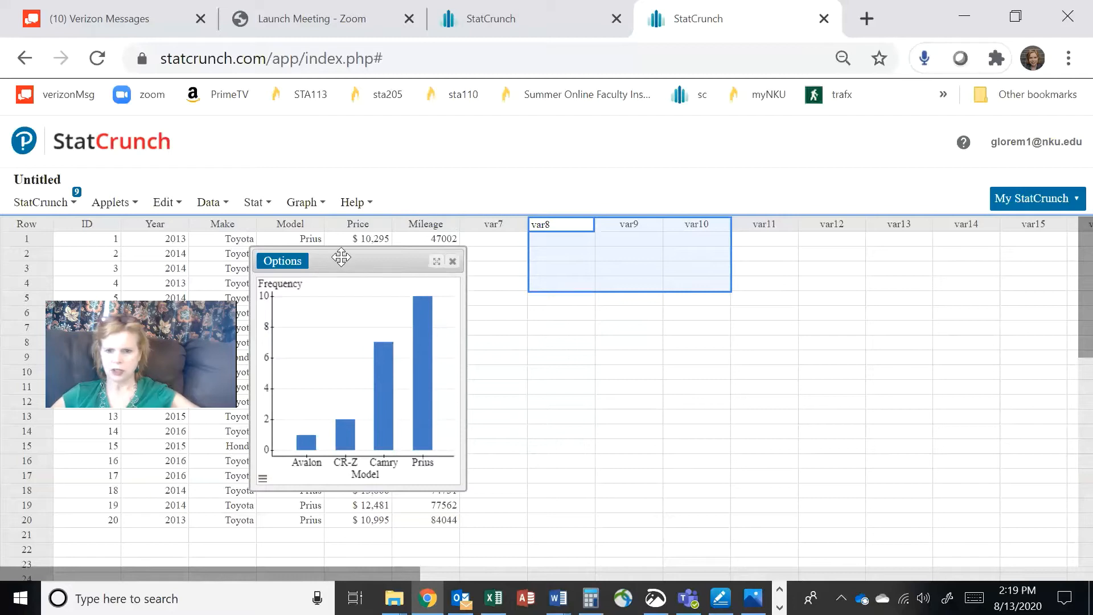
Step: Move the frequency plot onto the empty columns and create a second bar plot with data for Model, using type Percent
left_click_drag(342, 258, 657, 245)
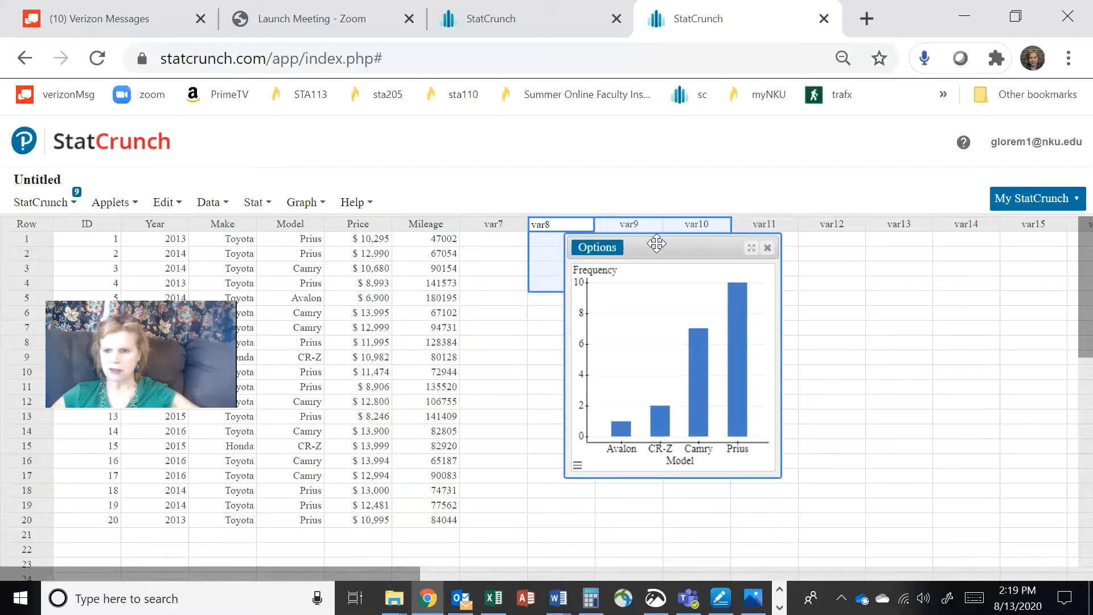
left_click(545, 343)
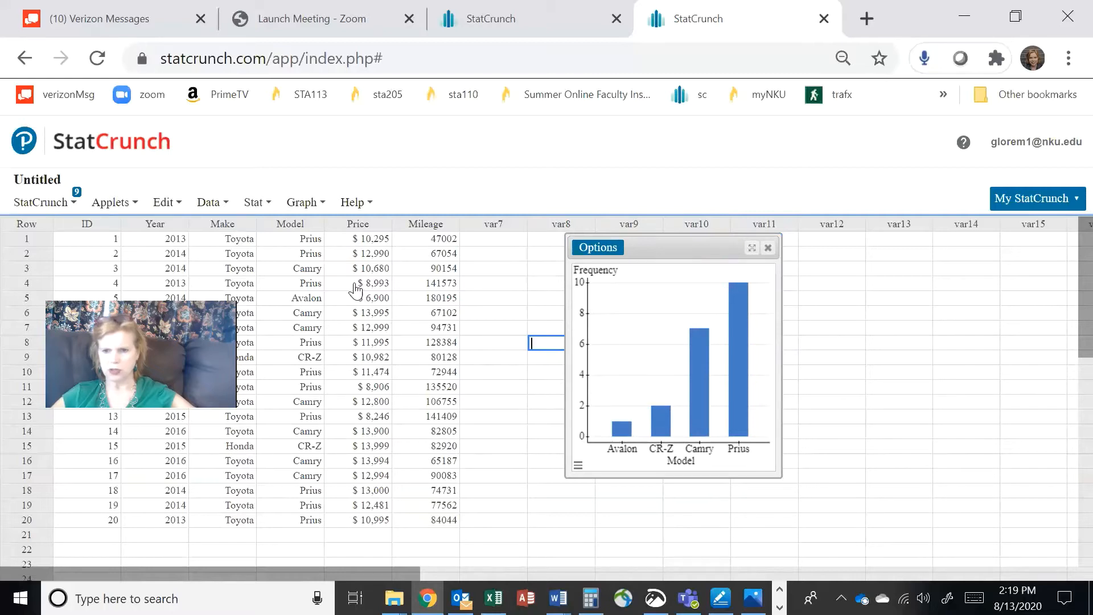
left_click(300, 205)
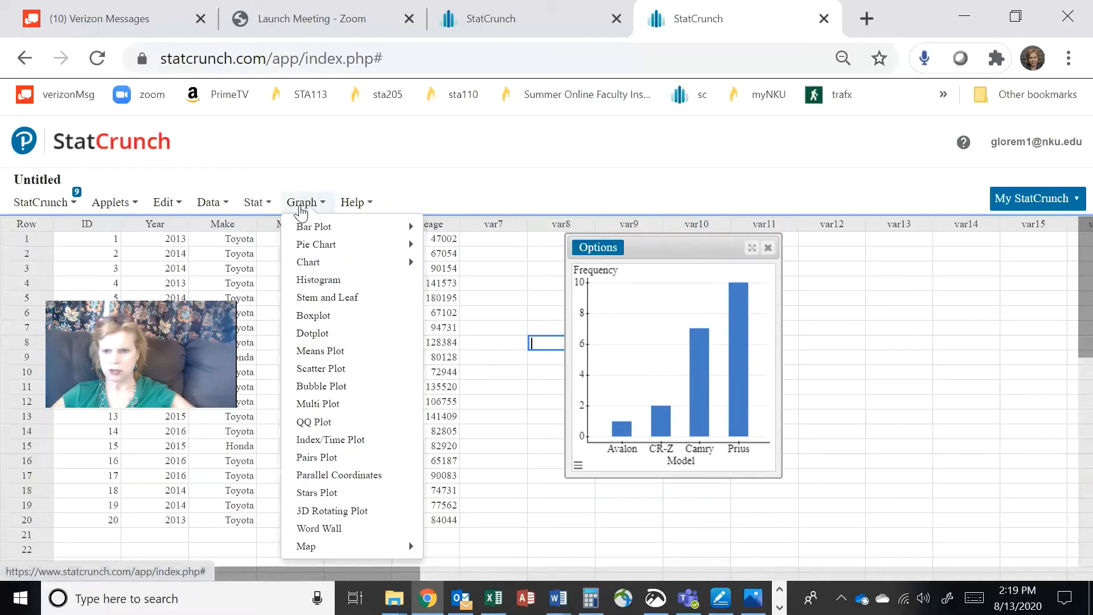
mouse_move(302, 226)
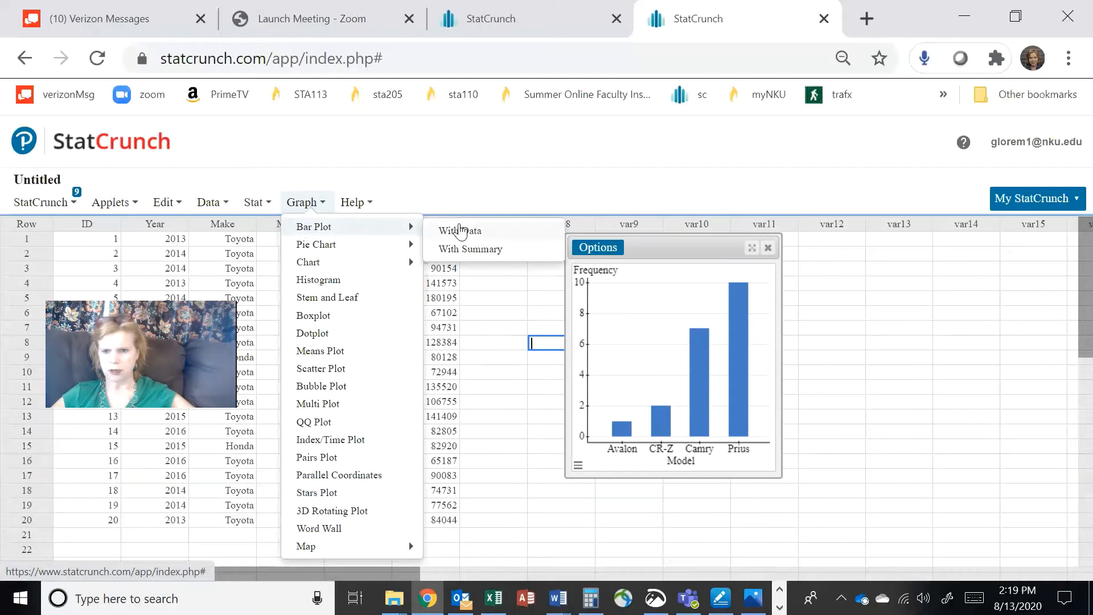
left_click(460, 230)
left_click(390, 229)
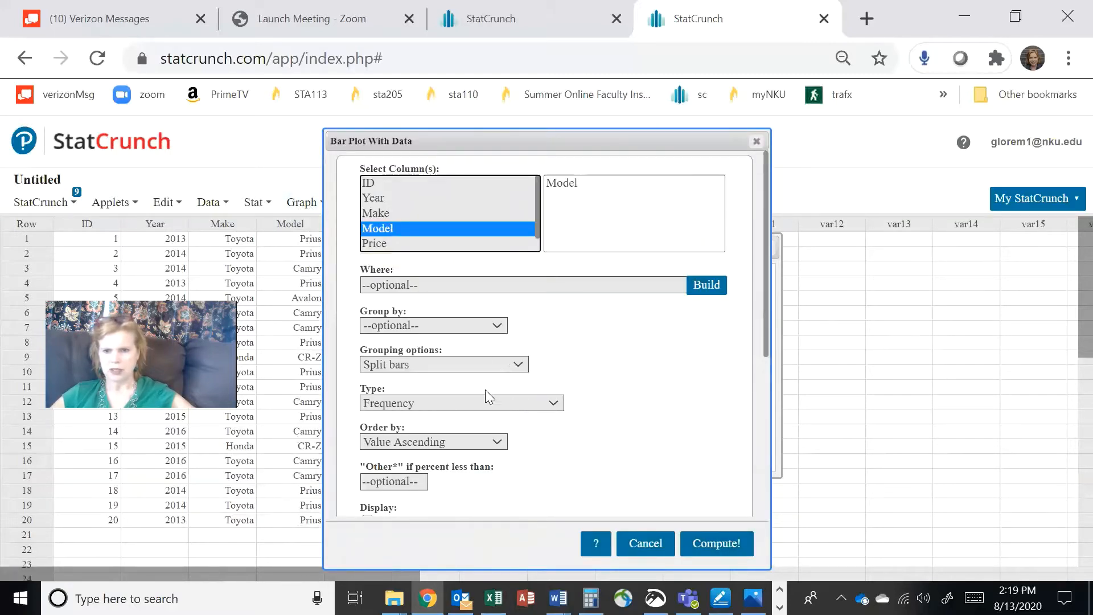
left_click(417, 406)
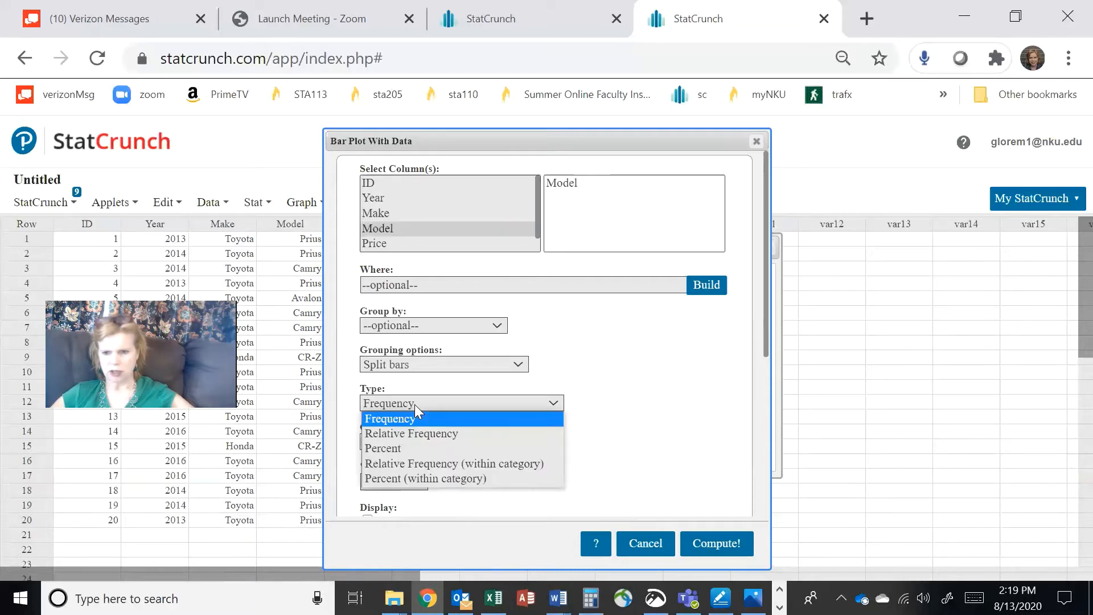
left_click(414, 450)
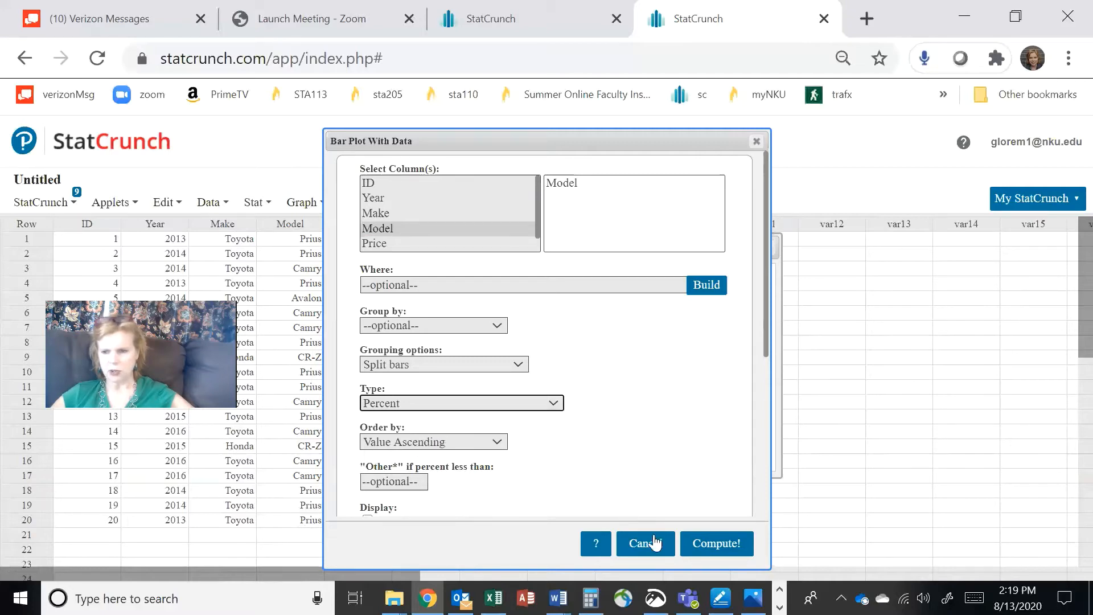
left_click(708, 544)
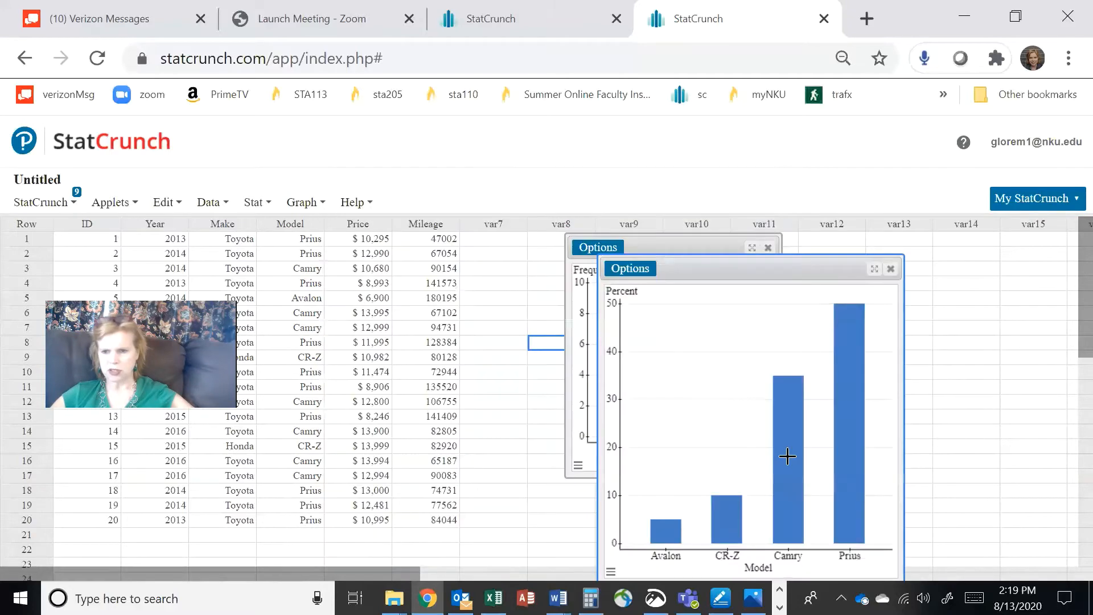
Step: Shrink the percent bar plot to match the frequency plot's size and align the two side by side for comparison
left_click_drag(670, 271, 446, 253)
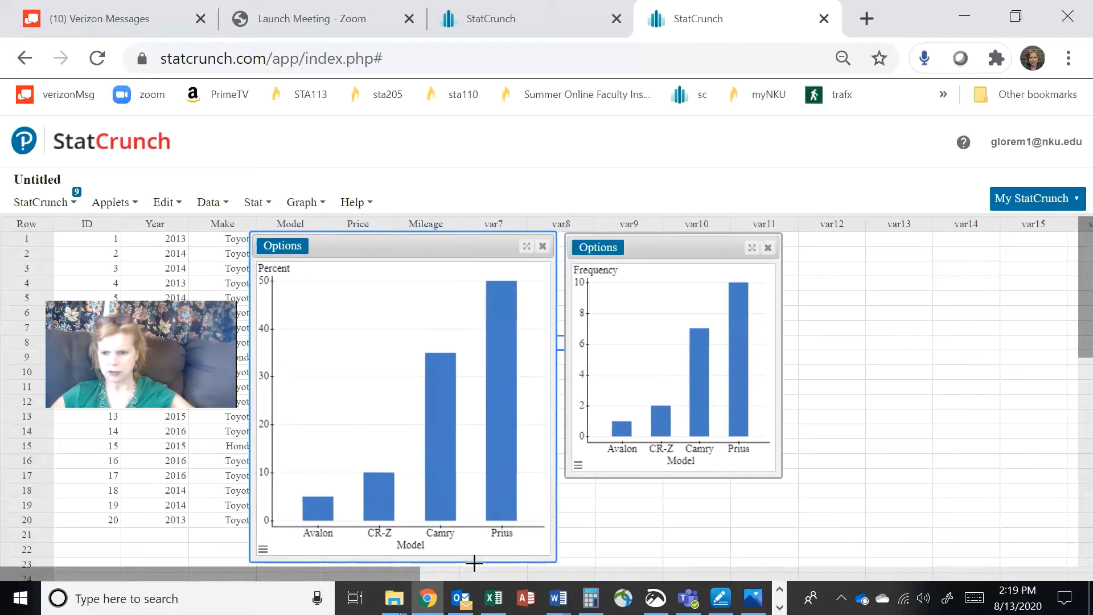
left_click_drag(548, 550, 462, 474)
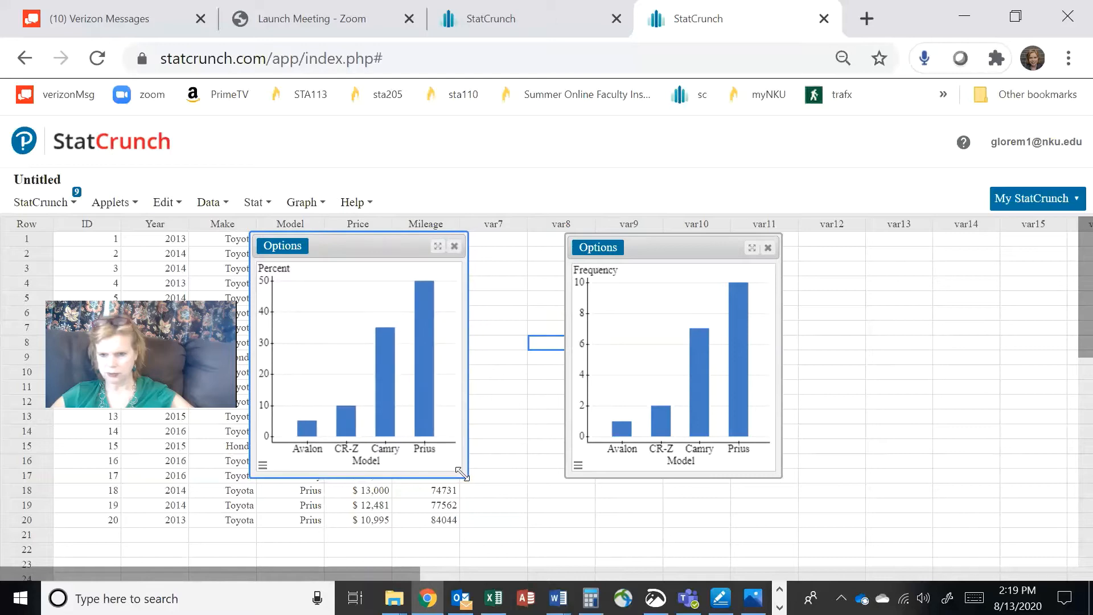
left_click_drag(354, 253, 435, 254)
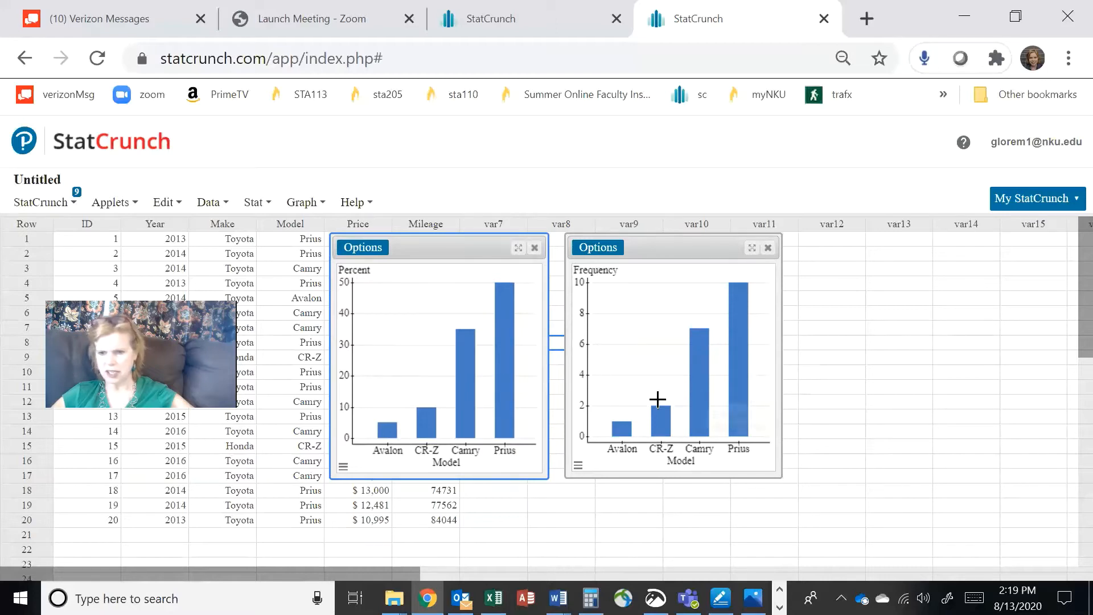
mouse_move(511, 418)
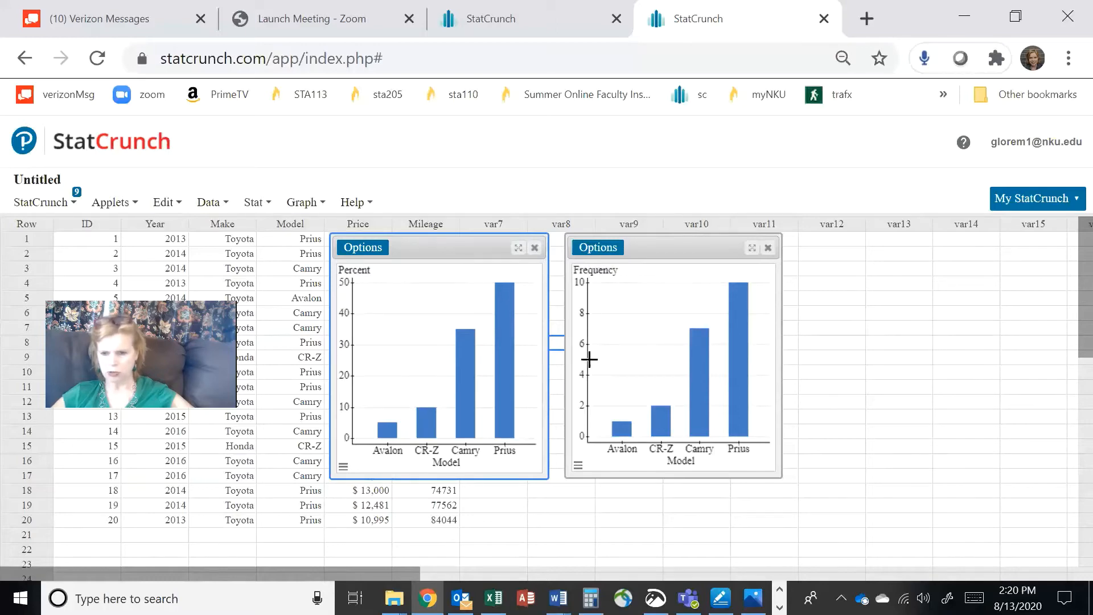
Step: Switch to Word and bring up ZNotes Ch 1,2a.docx beside the document holding the used hybrid cars frequency table
left_click(558, 598)
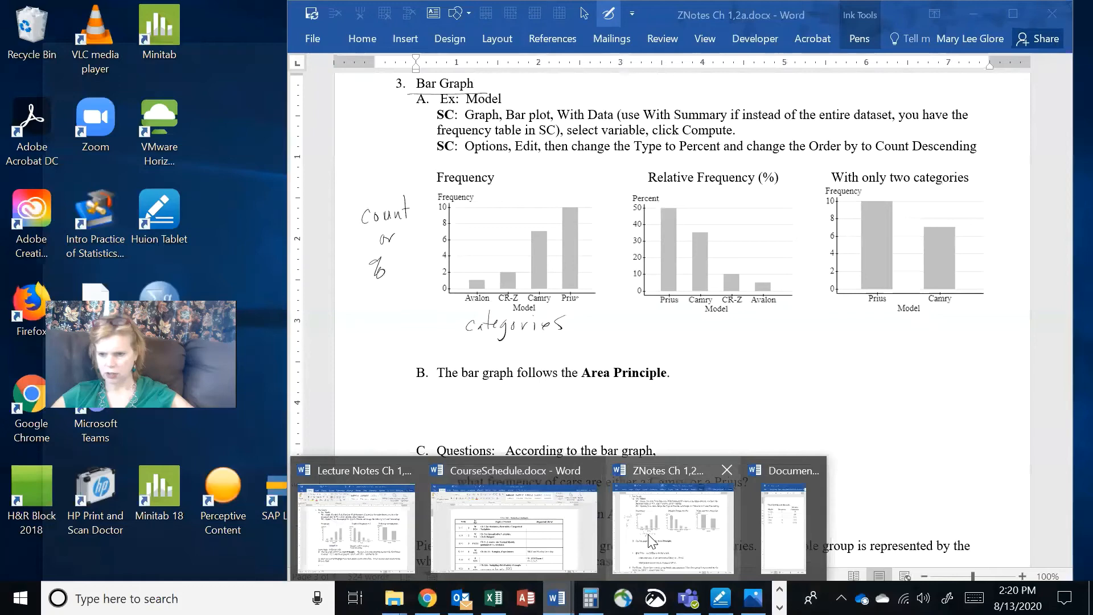
left_click(672, 524)
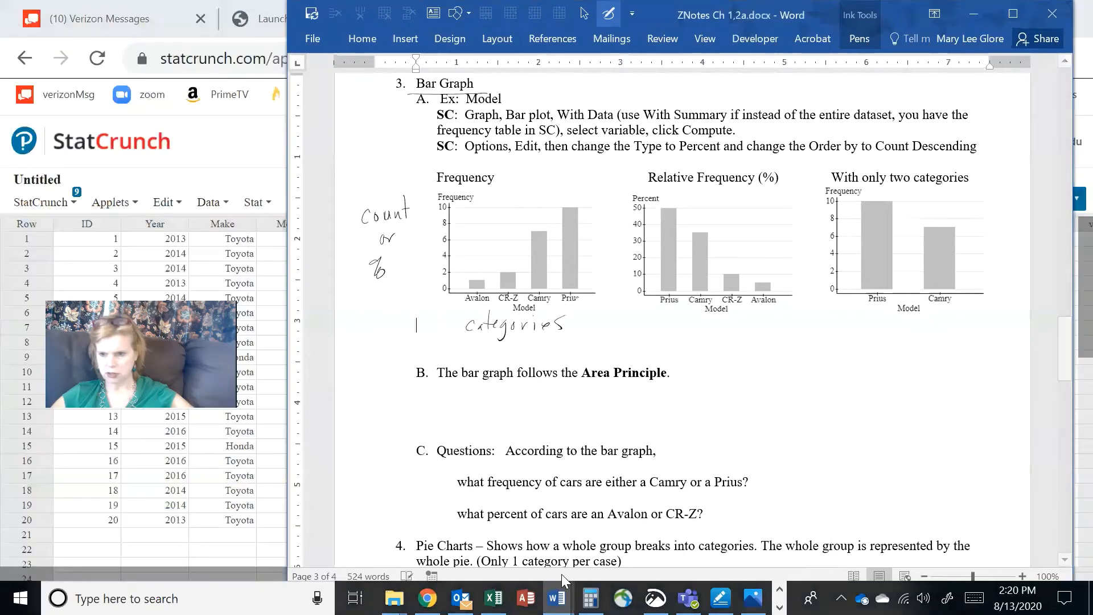
mouse_move(557, 597)
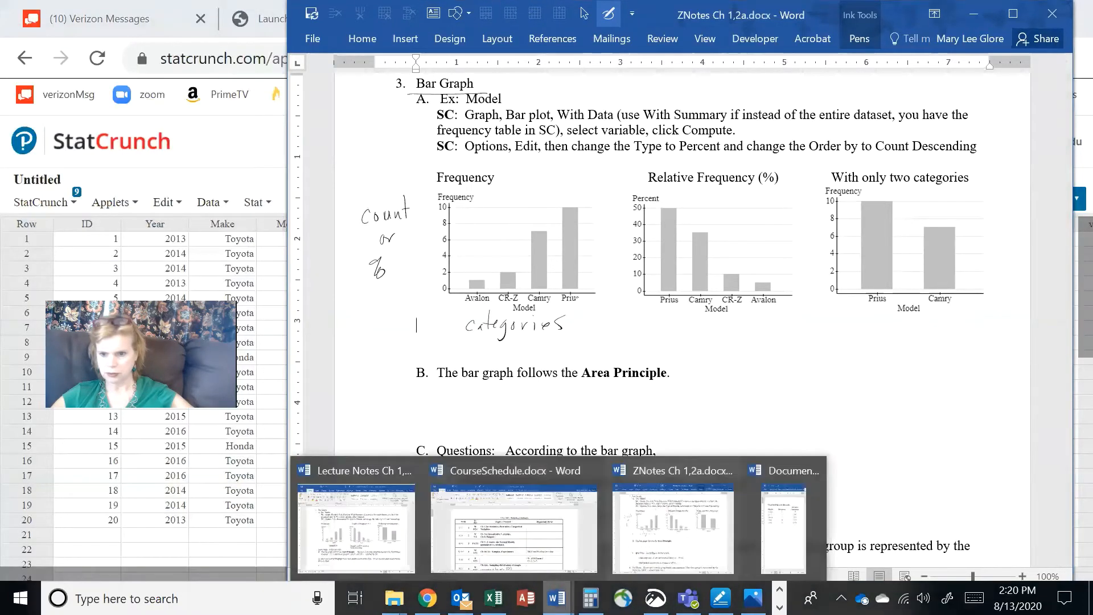
left_click(769, 537)
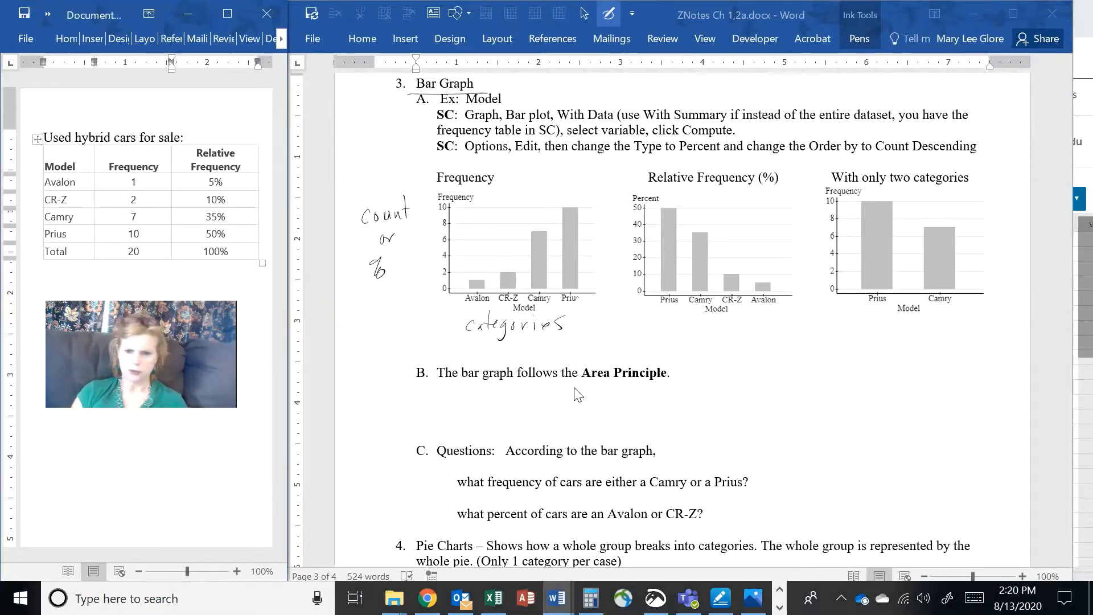
left_click(611, 12)
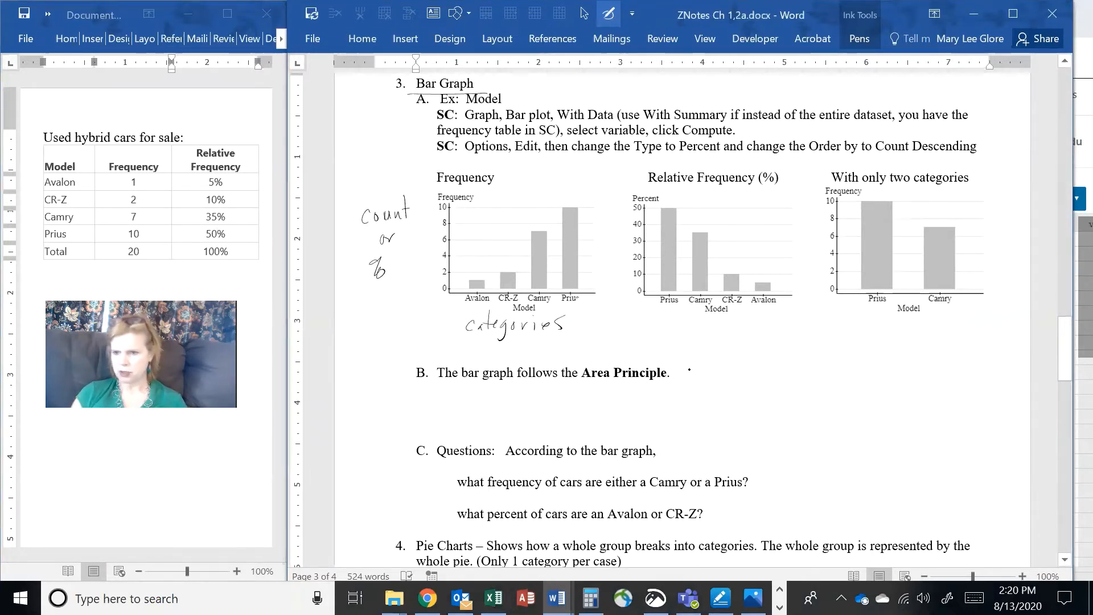
Step: Handwrite "The areas in the bars are proportional to the distribution of the variable." after the Area Principle statement, and underline "distribution"
mouse_move(678, 362)
left_mouse_down()
mouse_move(700, 373)
mouse_move(808, 364)
mouse_move(820, 375)
mouse_move(892, 374)
left_mouse_up()
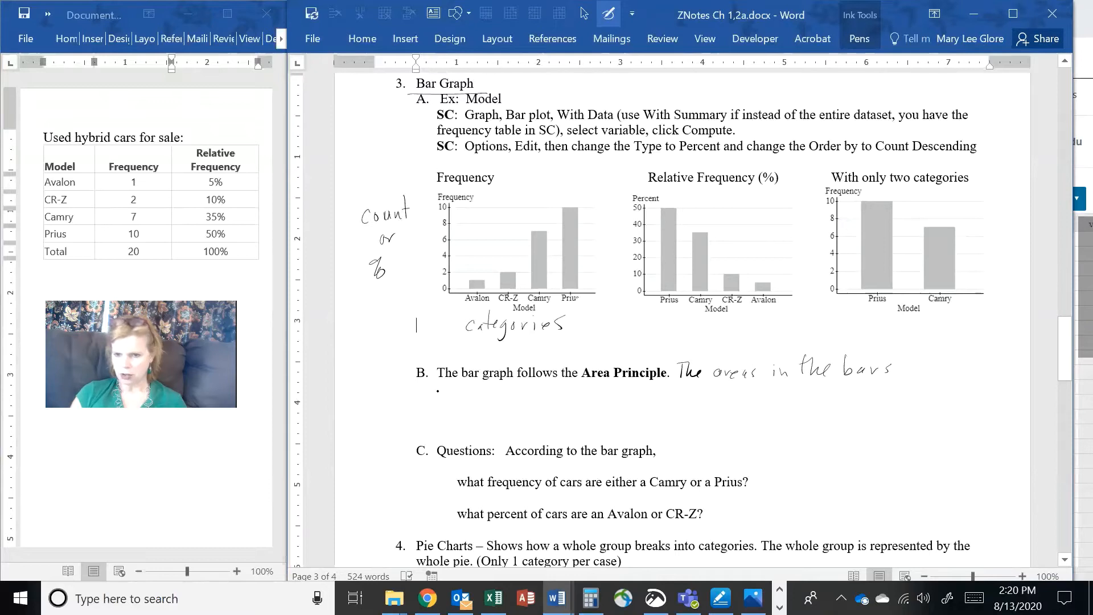
mouse_move(436, 390)
left_mouse_down()
mouse_move(480, 403)
mouse_move(505, 391)
mouse_move(510, 405)
left_mouse_up()
mouse_move(510, 391)
left_mouse_down()
mouse_move(541, 398)
mouse_move(548, 386)
left_mouse_up()
left_click_drag(551, 389, 613, 386)
left_click(598, 390)
left_click_drag(610, 390, 657, 392)
left_click_drag(629, 385, 669, 396)
mouse_move(676, 380)
left_mouse_down()
mouse_move(678, 396)
mouse_move(700, 397)
left_mouse_up()
left_click_drag(699, 384, 714, 389)
left_click(730, 391)
left_click_drag(718, 391, 735, 393)
mouse_move(739, 389)
left_mouse_down()
mouse_move(818, 399)
mouse_move(827, 388)
left_mouse_up()
left_click(807, 392)
mouse_move(848, 377)
left_mouse_down()
mouse_move(846, 398)
mouse_move(858, 381)
left_mouse_up()
left_click(872, 392)
left_click_drag(853, 388, 926, 388)
left_click(934, 383)
left_click_drag(931, 388, 947, 397)
mouse_move(956, 372)
left_mouse_down()
mouse_move(963, 393)
mouse_move(984, 393)
left_mouse_up()
left_click(992, 390)
left_click_drag(668, 402, 791, 411)
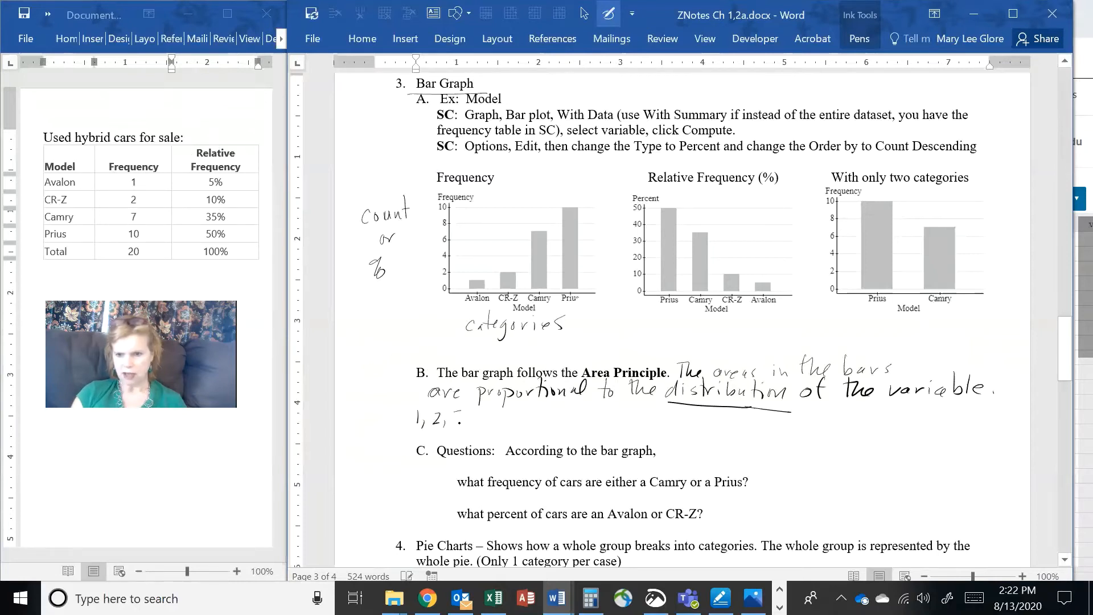
Step: Handwrite "1, 2, 7, and 10 are proportional to 5, 10, 35, and 50%" beneath the Area Principle explanation
left_click_drag(485, 419, 571, 418)
left_click_drag(573, 421, 604, 421)
left_click_drag(601, 425, 613, 422)
mouse_move(619, 418)
left_mouse_down()
mouse_move(615, 432)
mouse_move(640, 419)
left_mouse_up()
mouse_move(650, 402)
left_mouse_down()
mouse_move(647, 425)
mouse_move(655, 412)
mouse_move(683, 424)
mouse_move(694, 407)
mouse_move(693, 425)
mouse_move(712, 429)
left_mouse_up()
left_click_drag(707, 421, 721, 419)
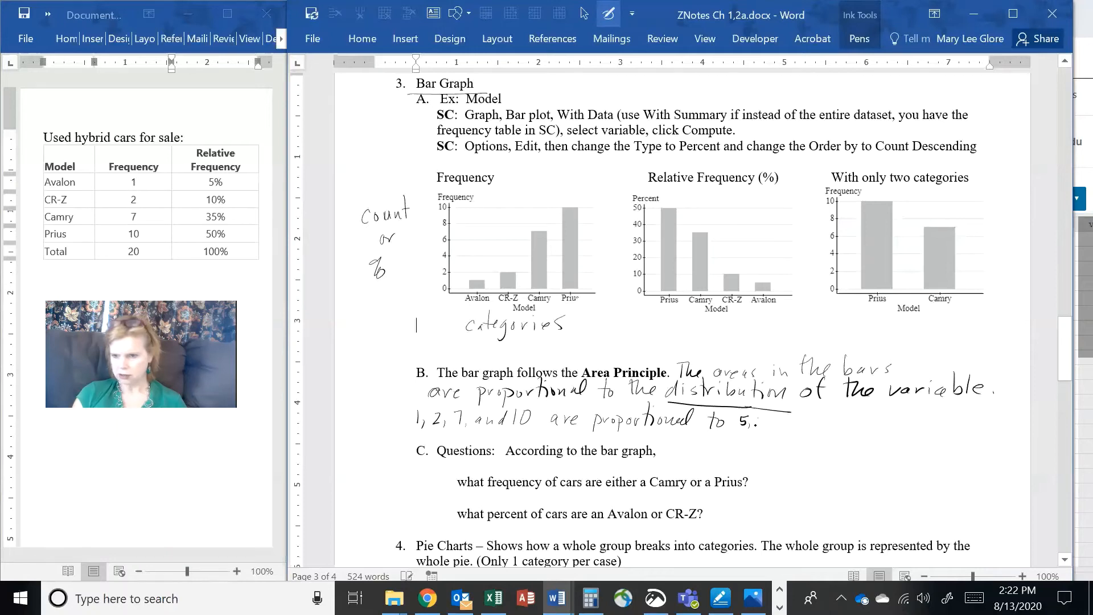
left_click_drag(757, 417, 757, 428)
mouse_move(763, 419)
left_mouse_down()
mouse_move(770, 430)
mouse_move(797, 417)
left_mouse_up()
left_click_drag(800, 425, 843, 417)
left_click_drag(849, 418, 853, 427)
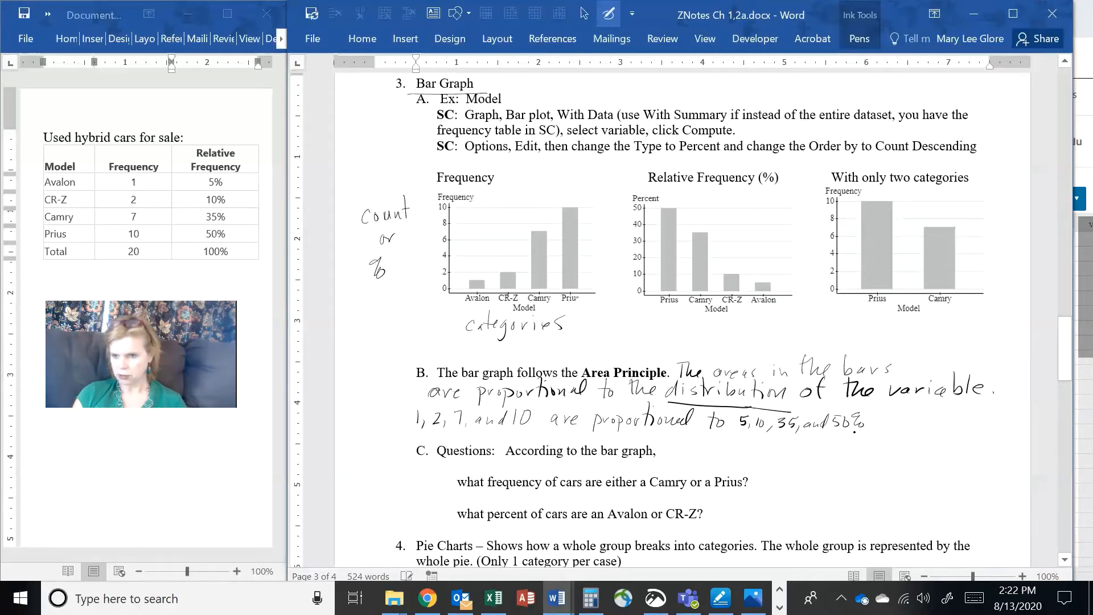
left_click(876, 424)
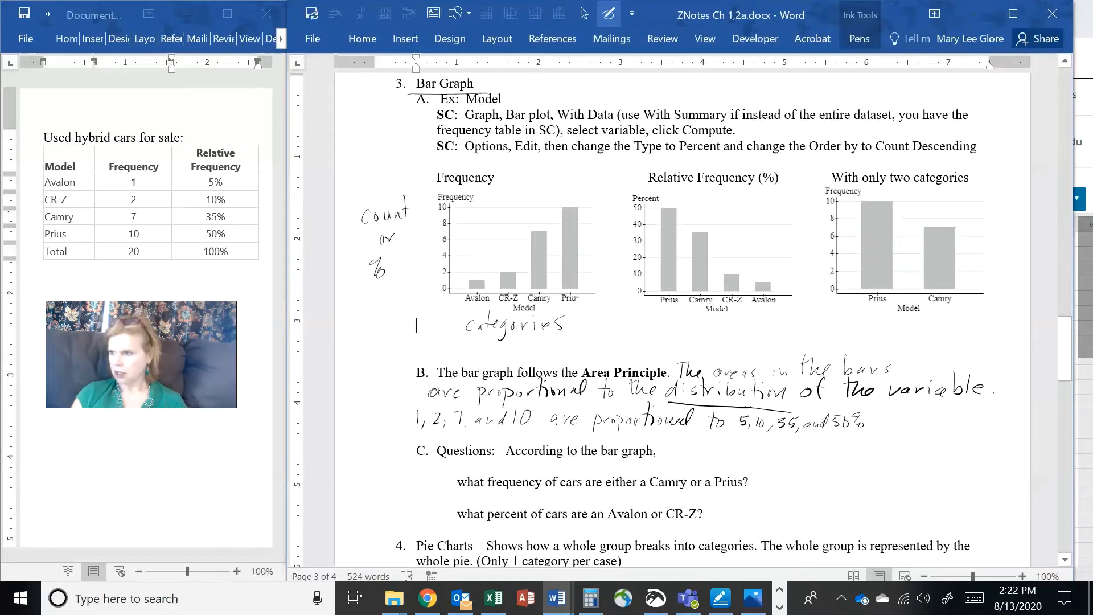